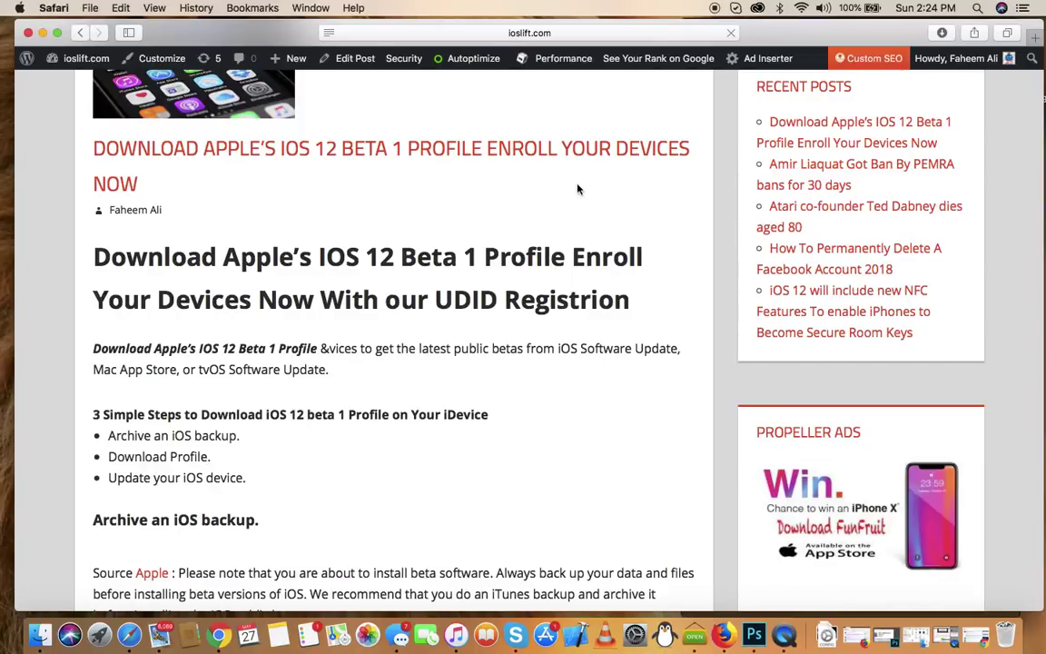
Scroll through the ioslift.com article's three simple steps down to the 'Archive an iOS backup' heading.
scroll(578, 189, up, 5)
scroll(503, 373, down, 3)
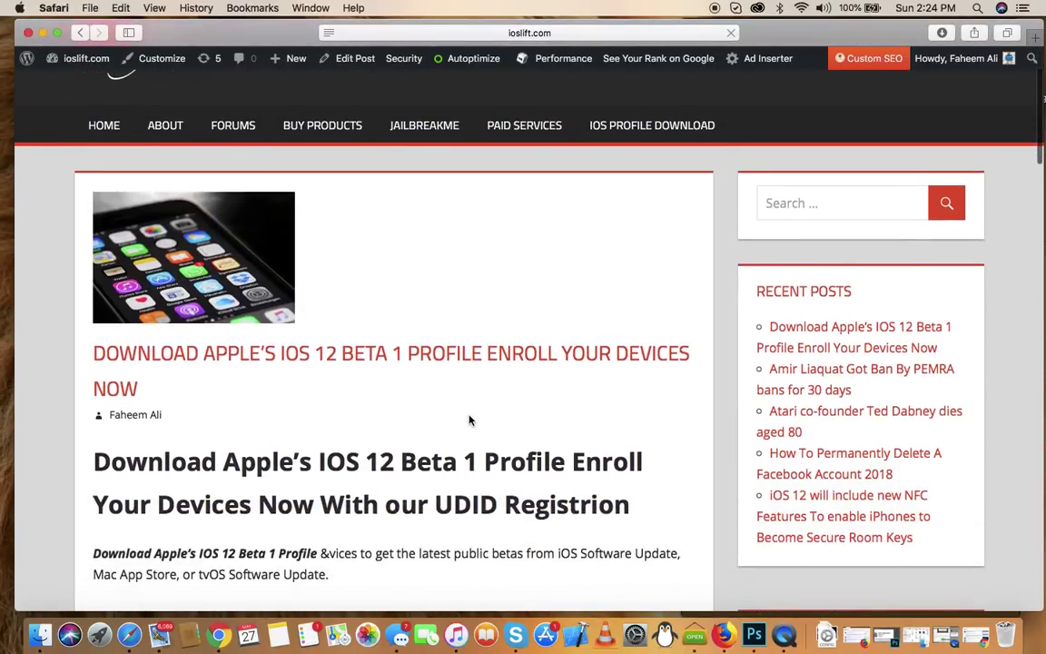
scroll(469, 419, down, 1)
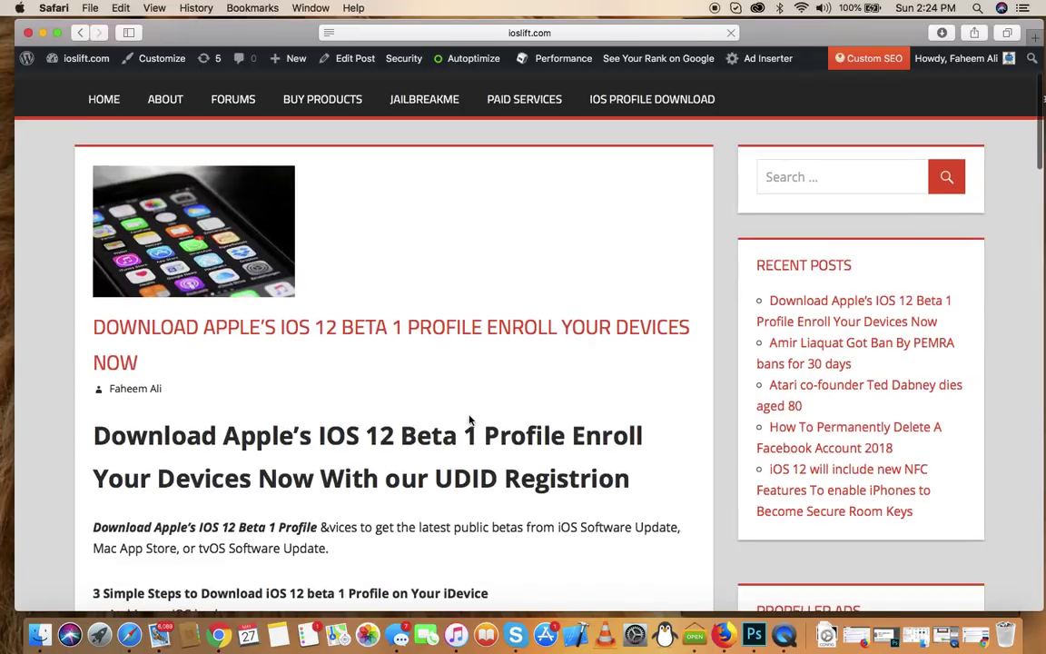
scroll(469, 420, down, 1)
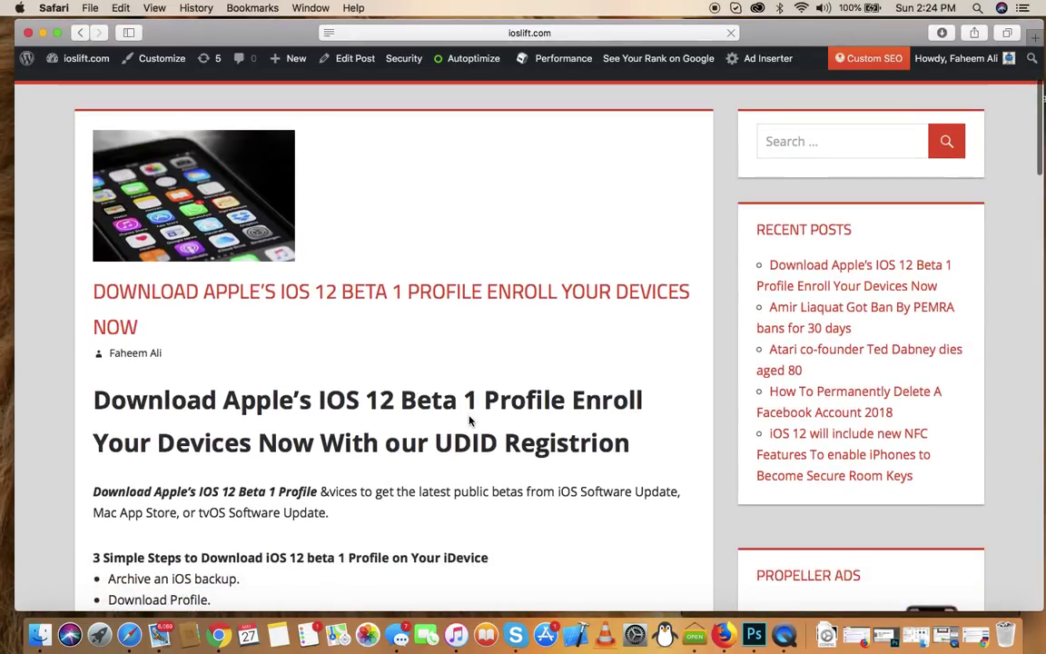
scroll(470, 424, down, 3)
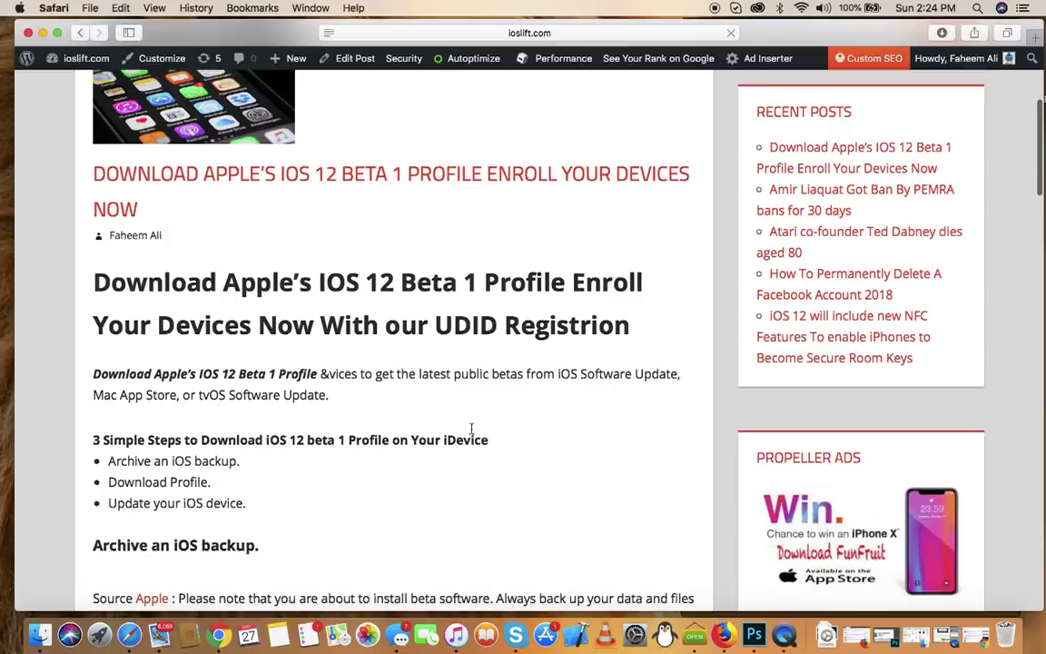
scroll(471, 428, down, 5)
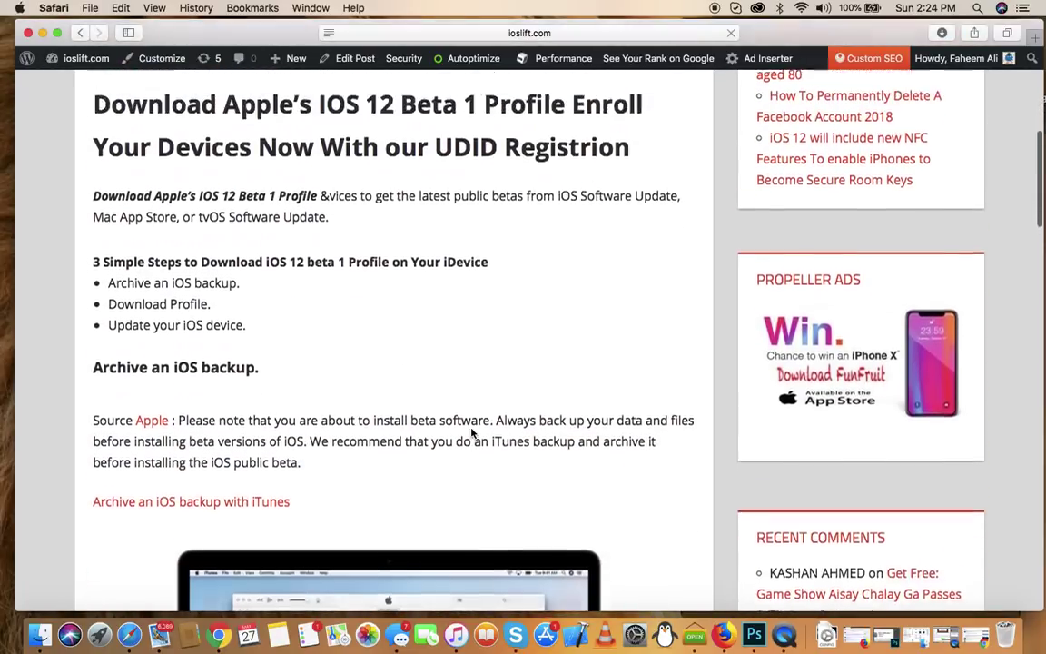
scroll(471, 433, up, 5)
scroll(471, 433, down, 2)
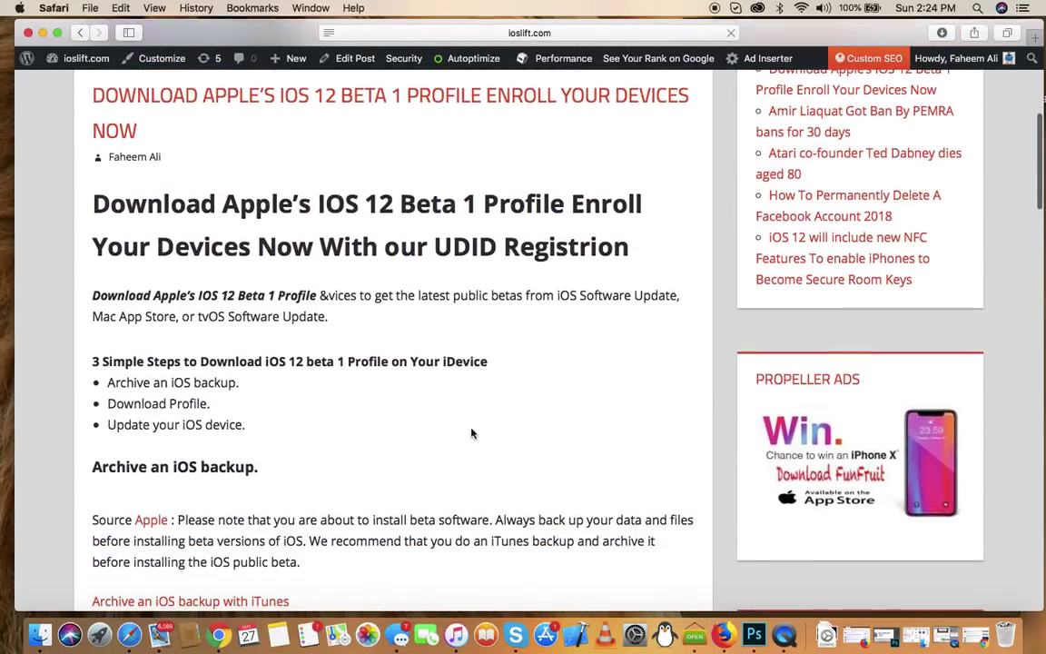
scroll(471, 433, down, 1)
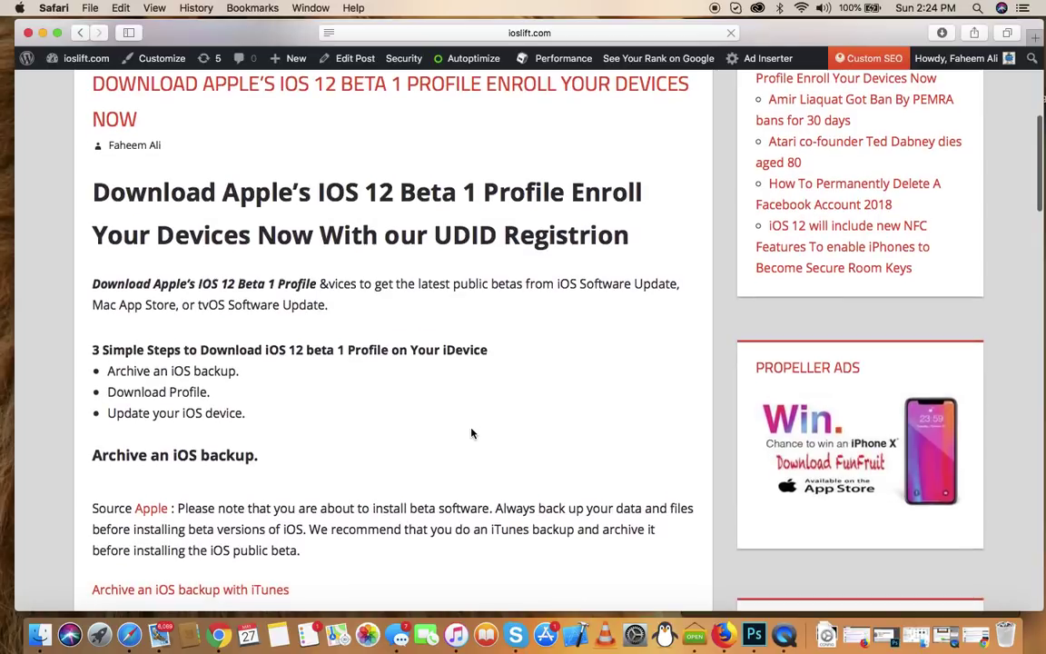
scroll(471, 433, down, 3)
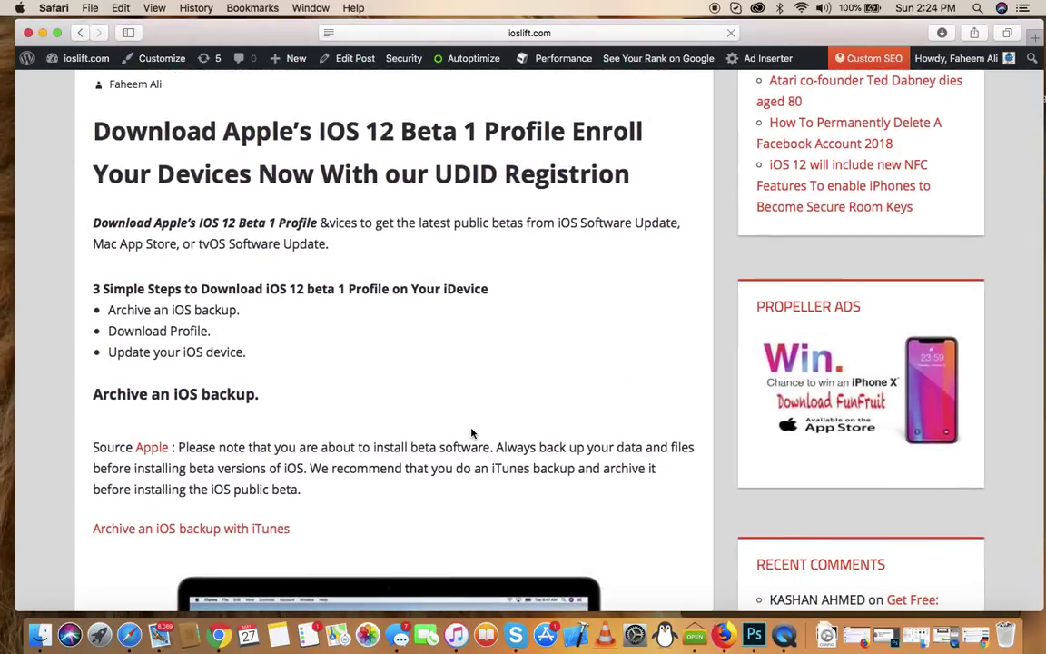
scroll(449, 433, up, 2)
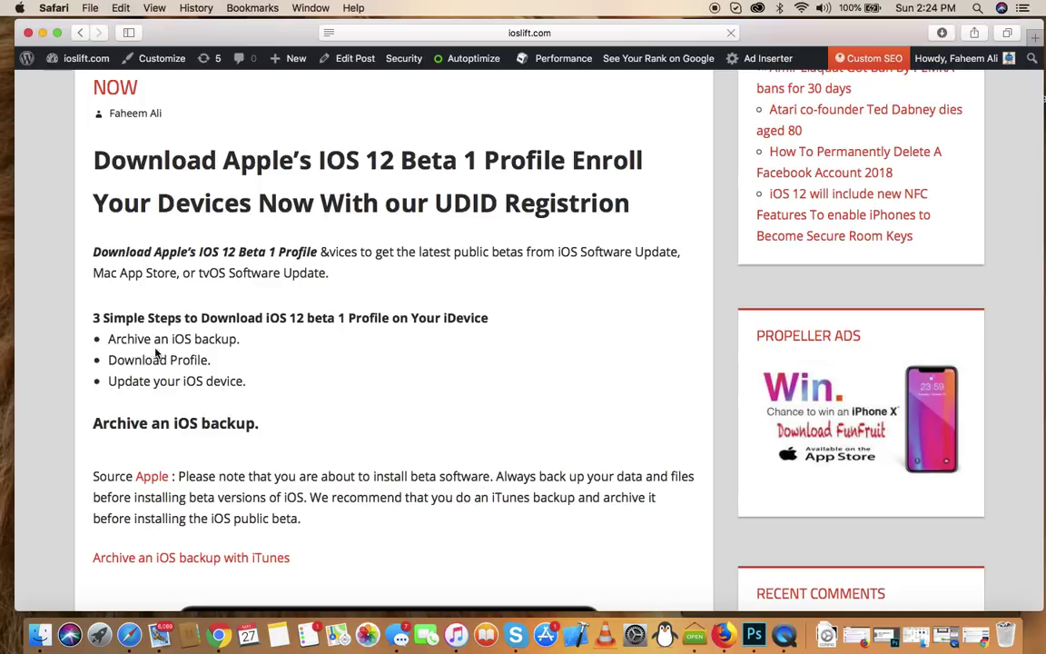
scroll(244, 347, down, 1)
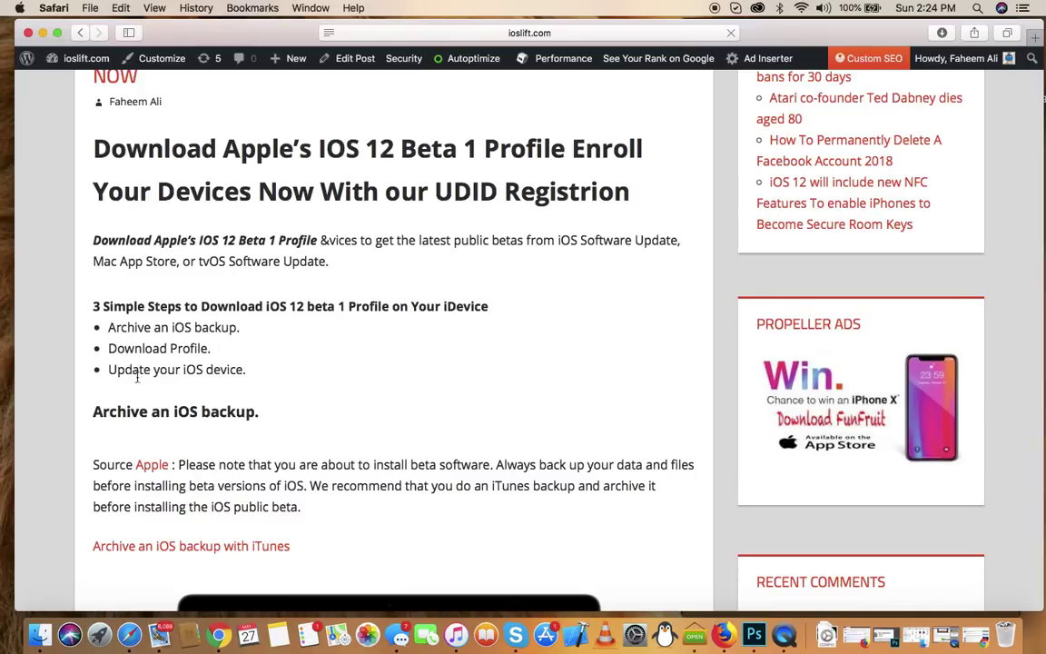
scroll(169, 385, down, 4)
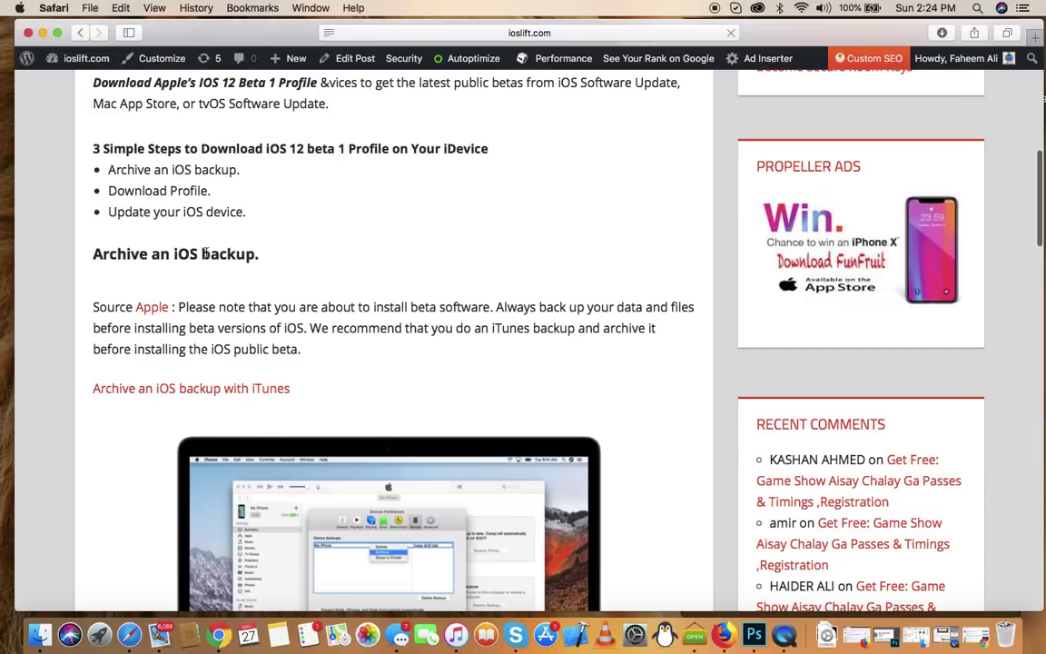
Scroll past the iTunes backup screenshot to the Download Profile section pointing to beta.apple.com/profile.
scroll(252, 254, down, 1)
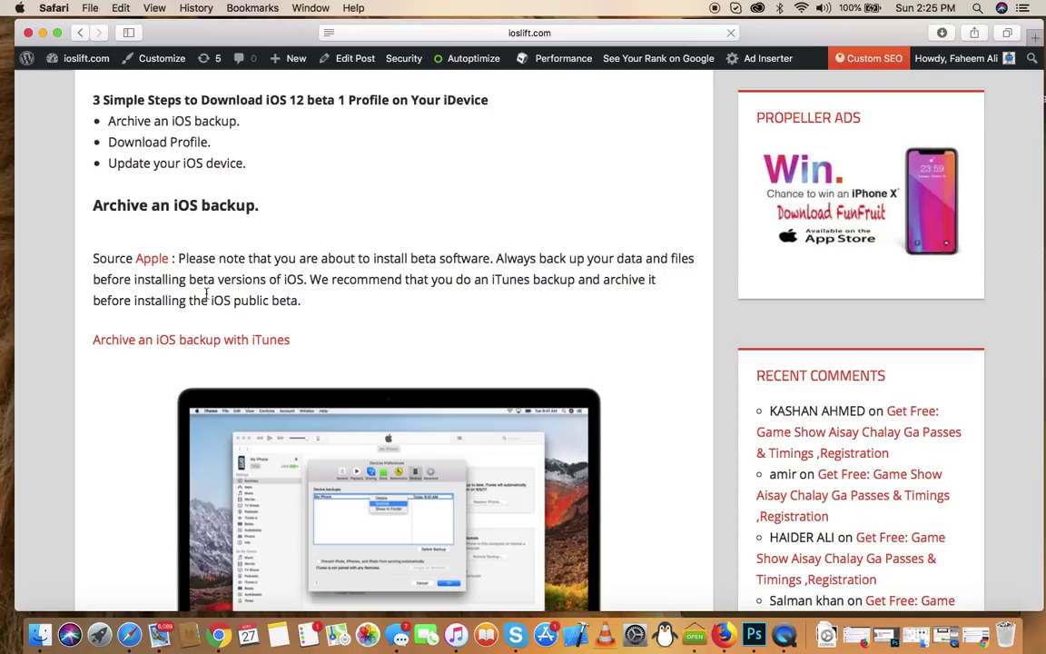
scroll(303, 310, down, 1)
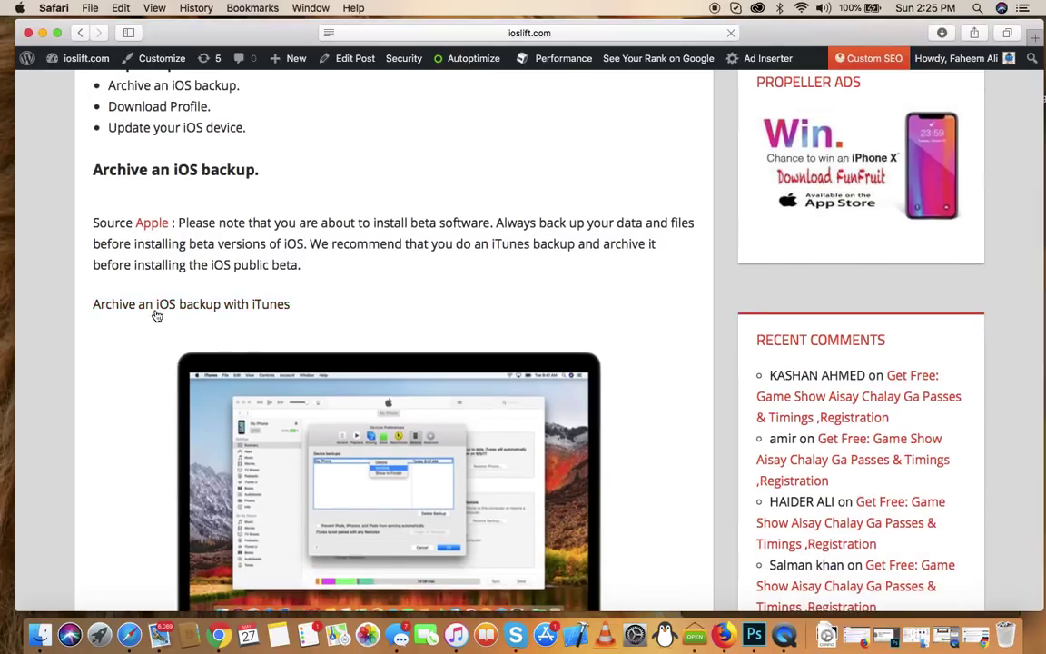
scroll(368, 428, down, 4)
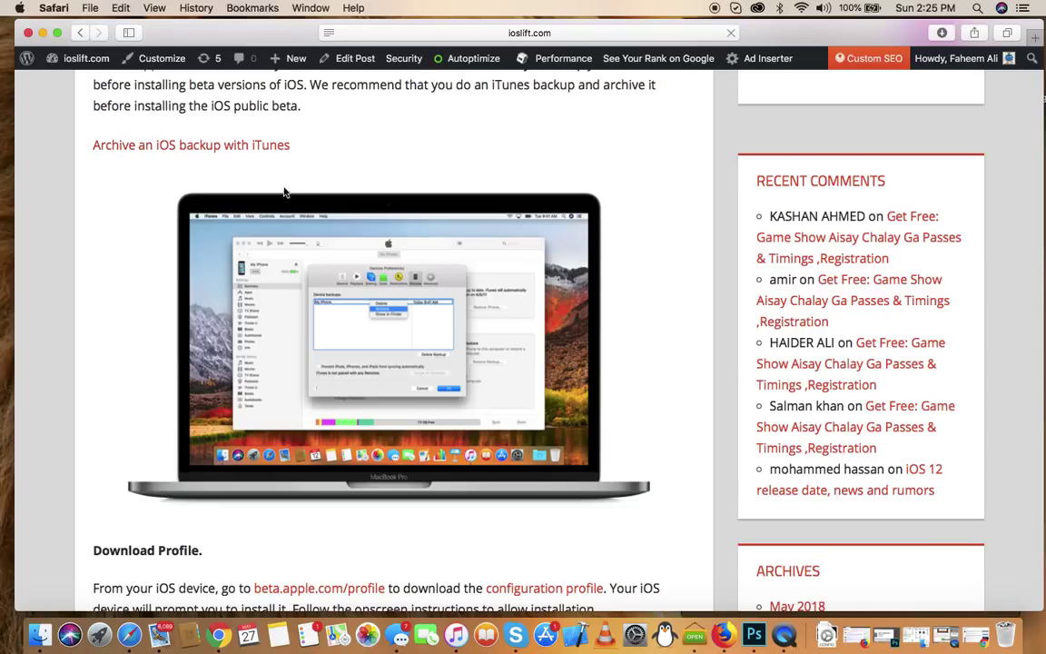
scroll(313, 152, down, 3)
scroll(318, 282, up, 5)
scroll(318, 283, down, 5)
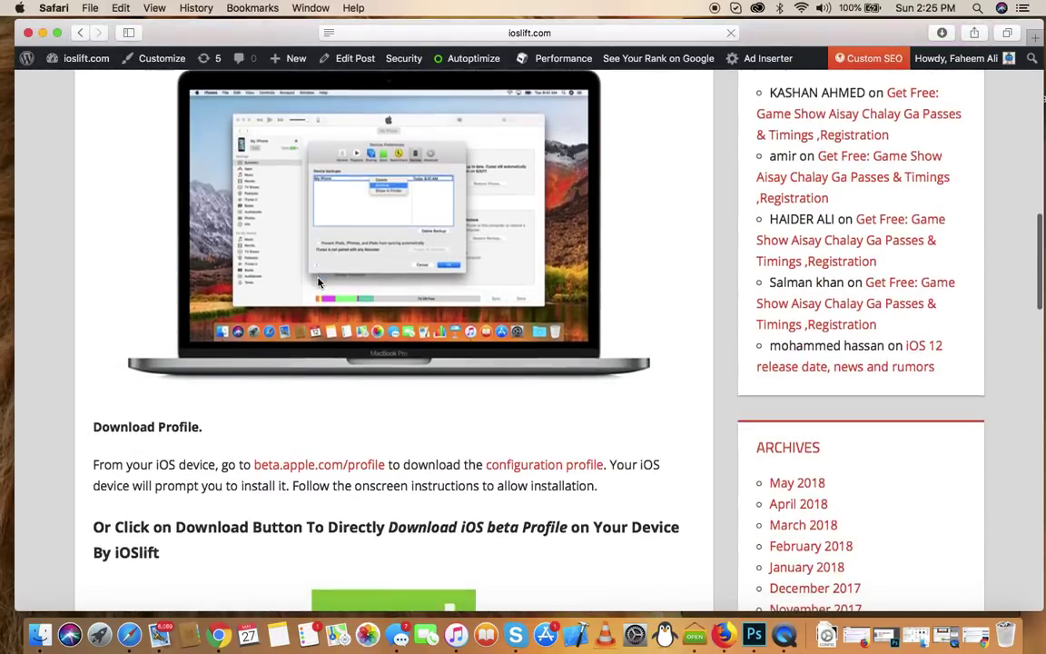
Scroll up and down around the green DOWNLOAD button for the iOS 12 Beta 1 profile.
scroll(269, 320, down, 2)
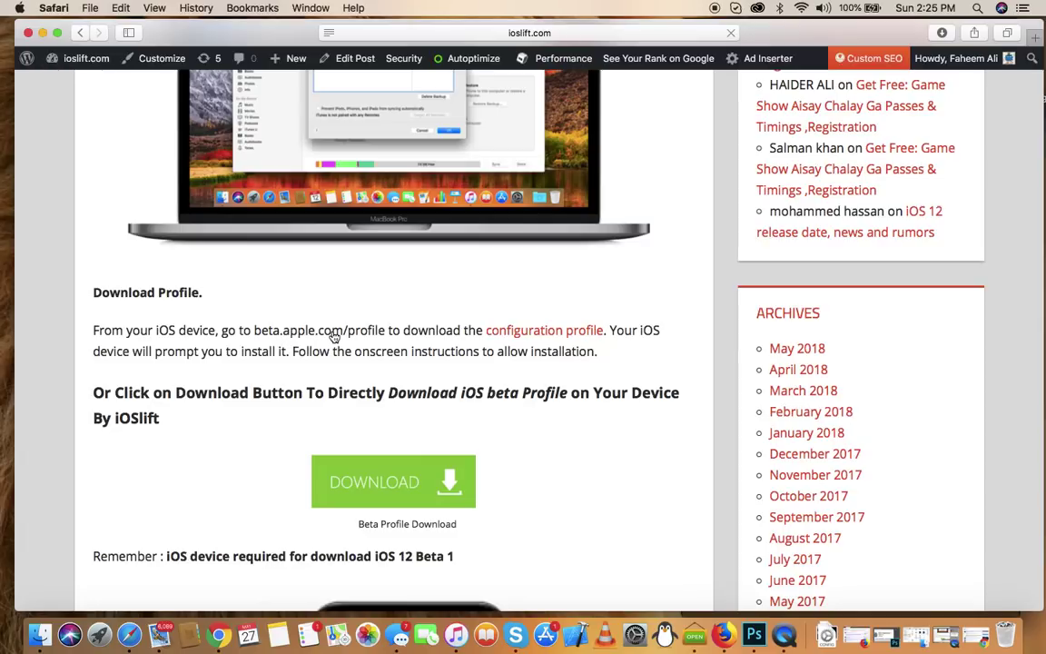
scroll(352, 337, down, 5)
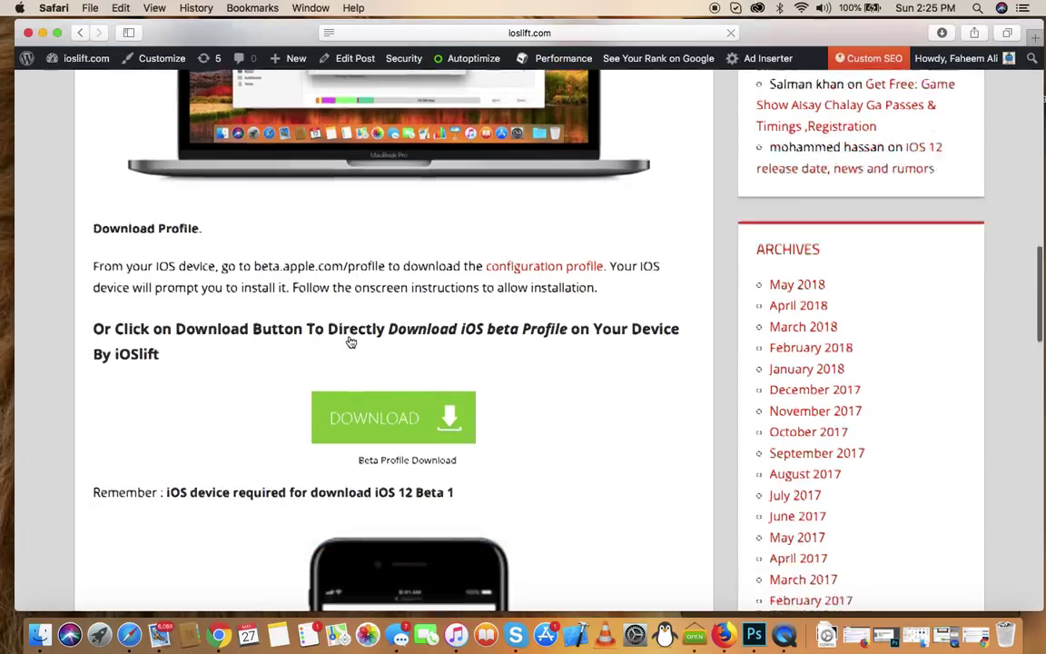
scroll(352, 339, down, 6)
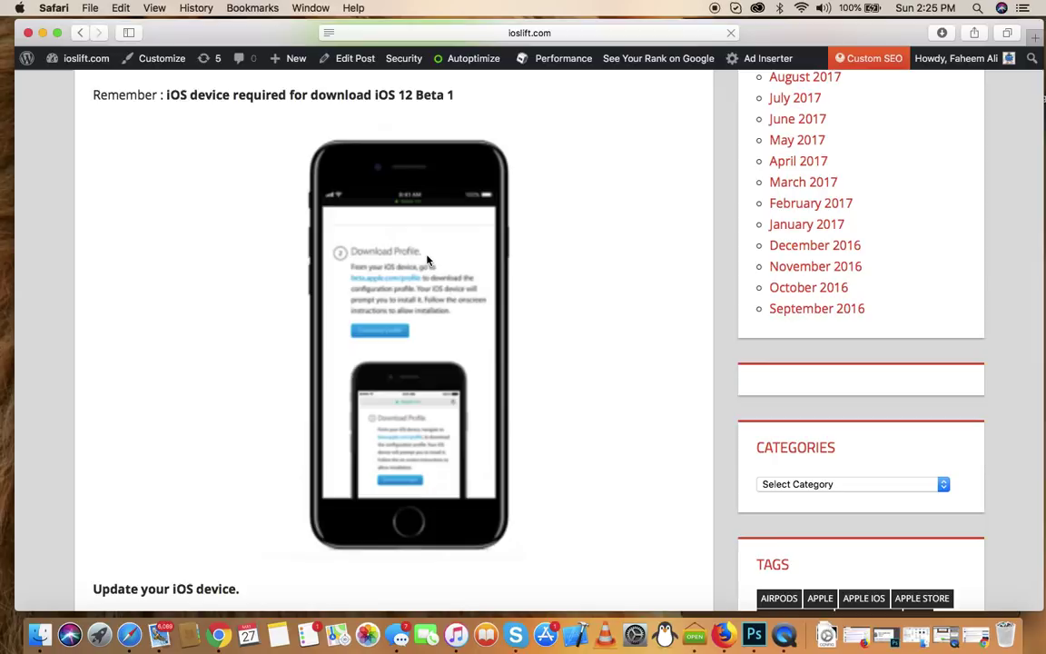
scroll(426, 261, up, 1)
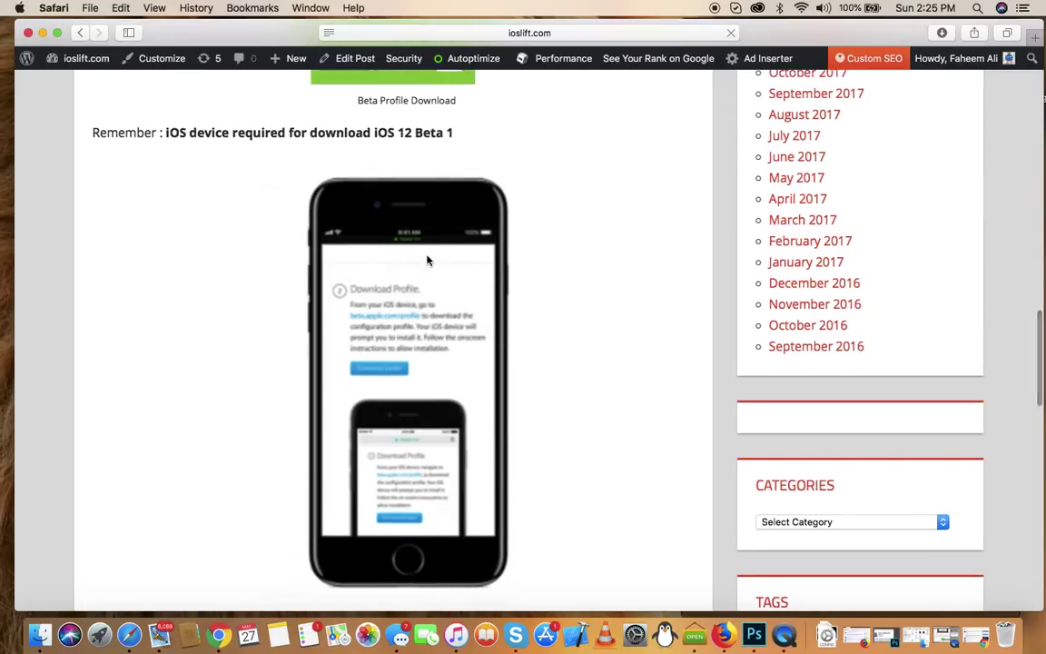
scroll(428, 261, down, 1)
scroll(428, 261, up, 2)
scroll(427, 261, down, 5)
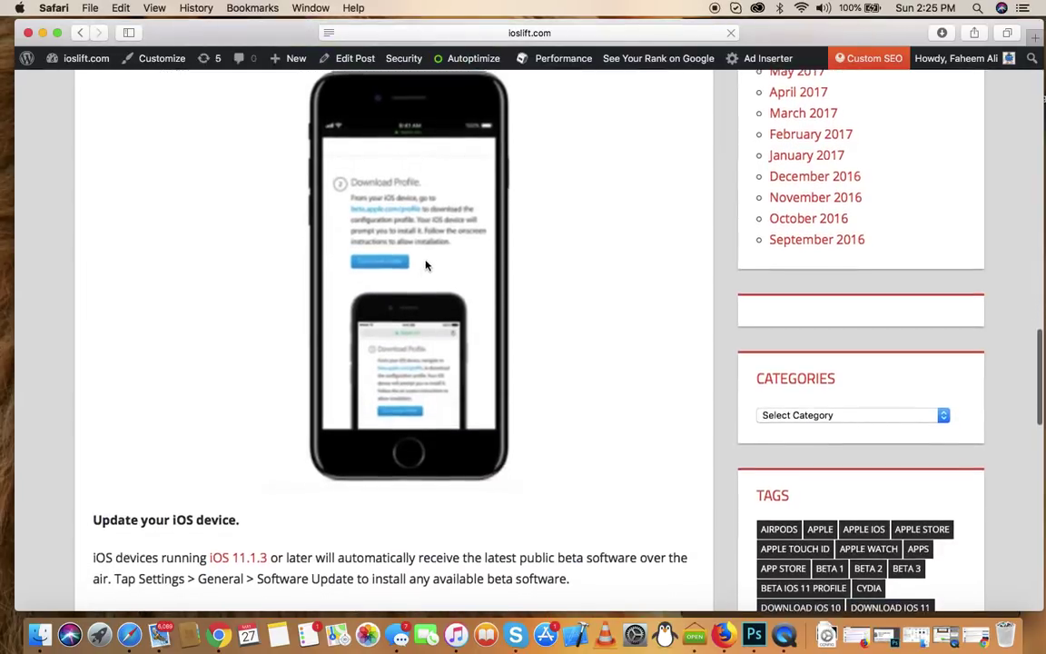
scroll(425, 263, up, 4)
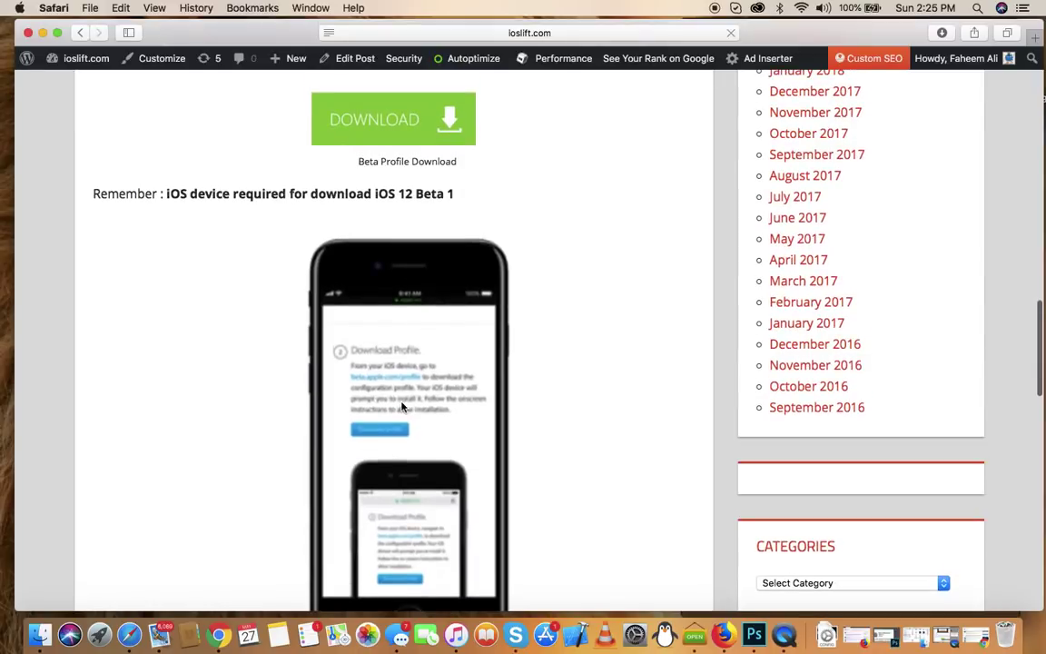
scroll(400, 390, down, 1)
scroll(387, 383, up, 2)
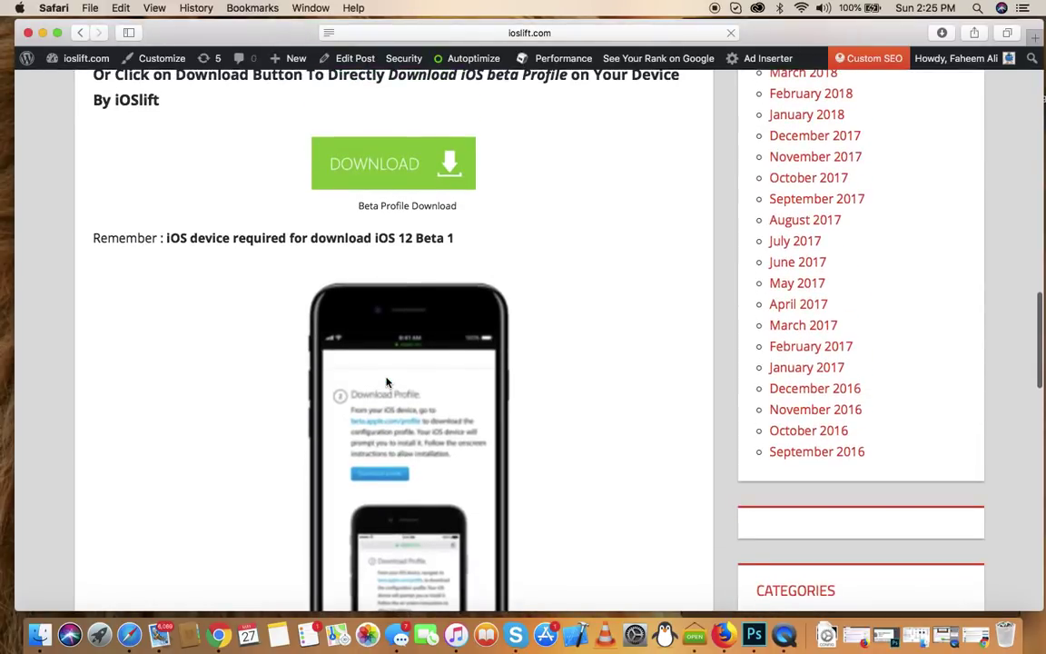
scroll(386, 381, up, 5)
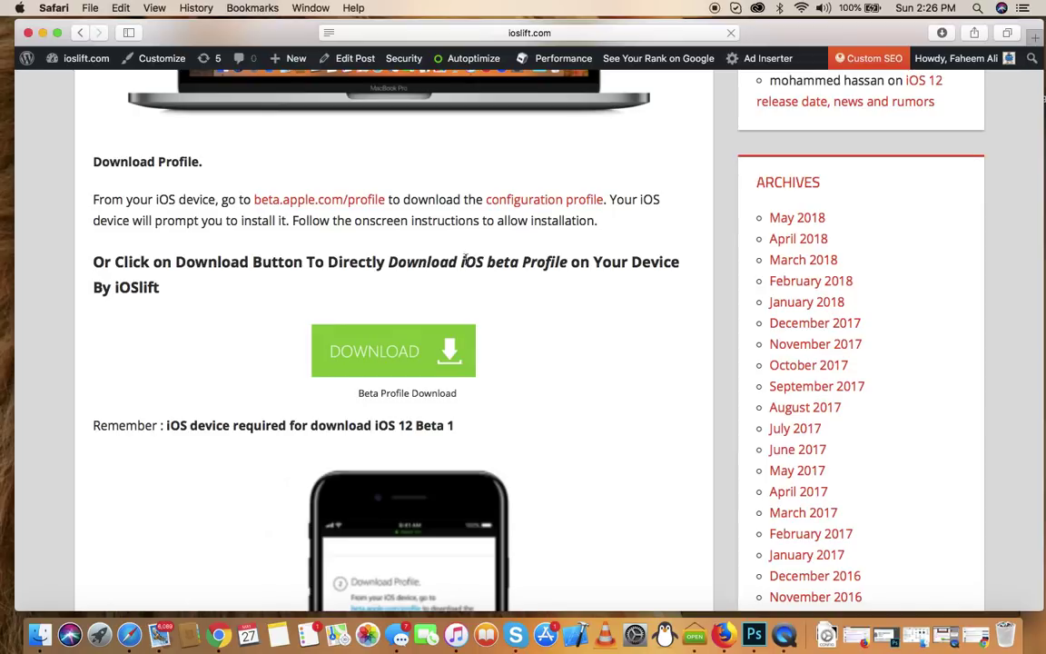
scroll(348, 290, down, 3)
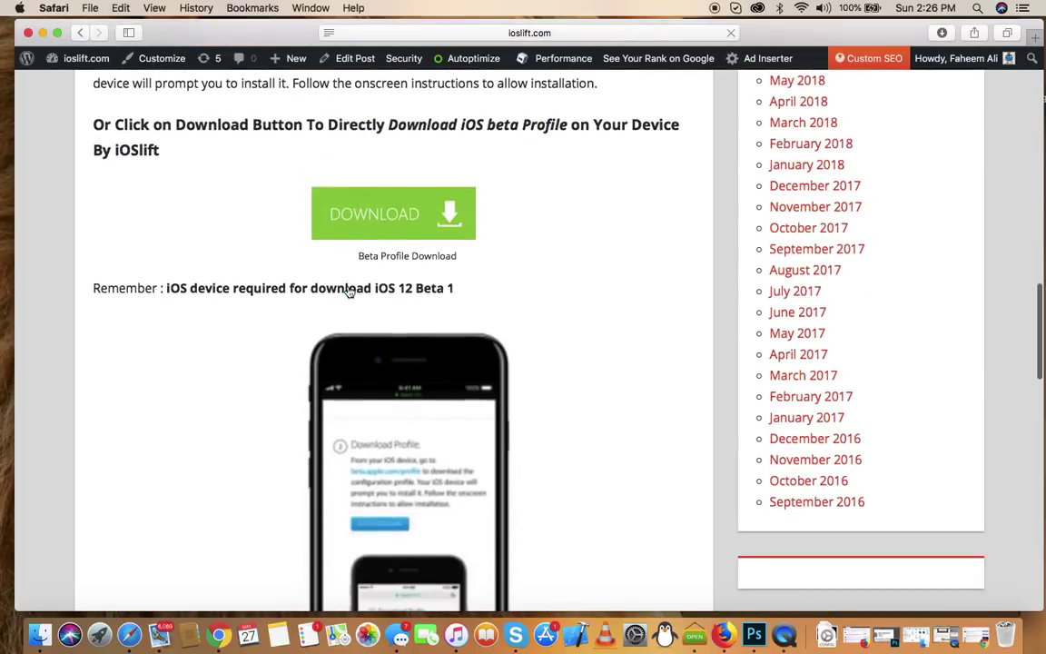
scroll(348, 287, up, 4)
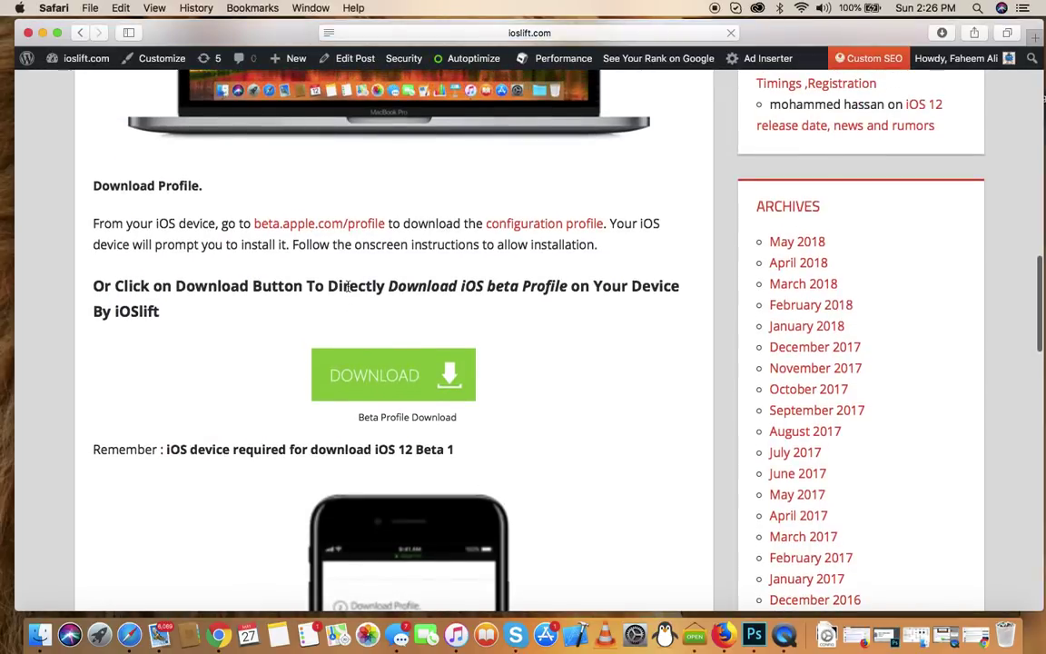
Bring QuickTime Player's Movie Recording window of the mirrored iPhone to the front from the Dock.
click(788, 627)
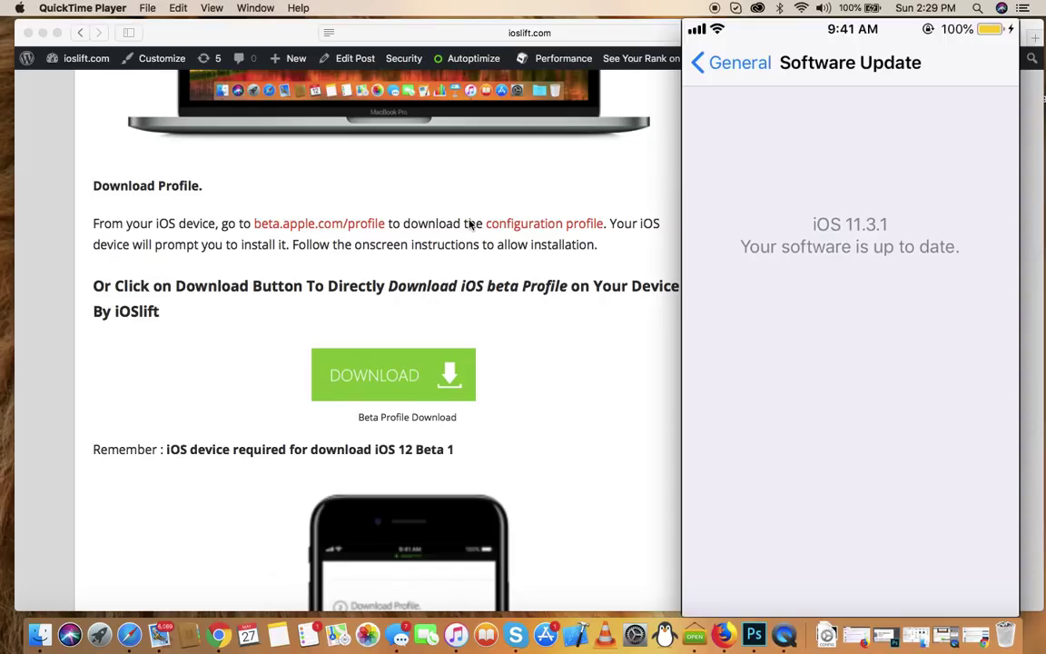
click(932, 6)
click(774, 184)
mouse_move(767, 177)
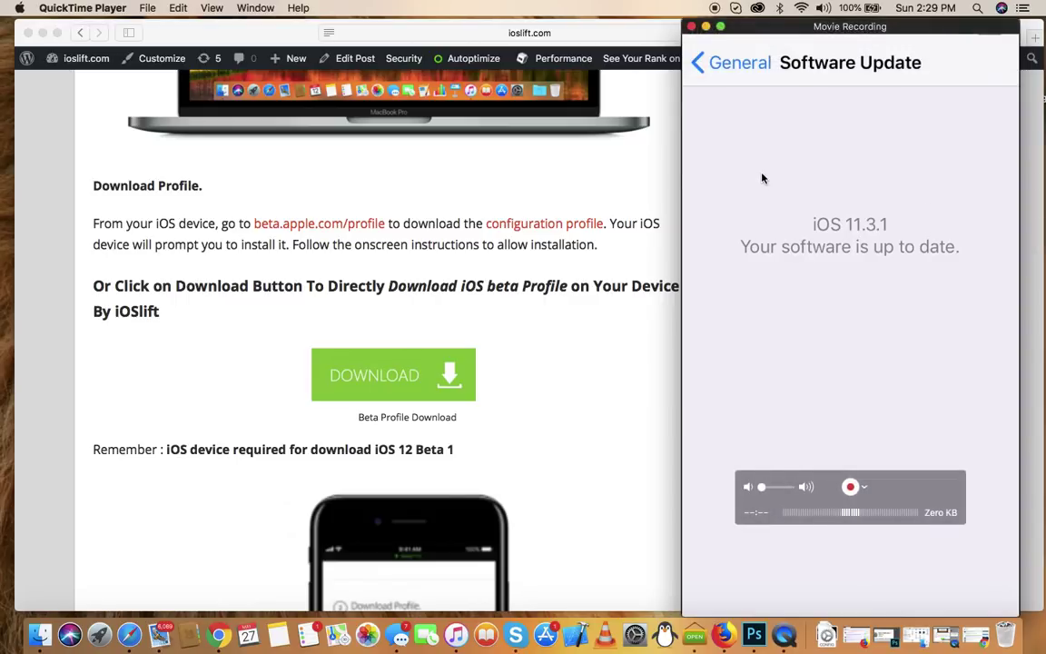